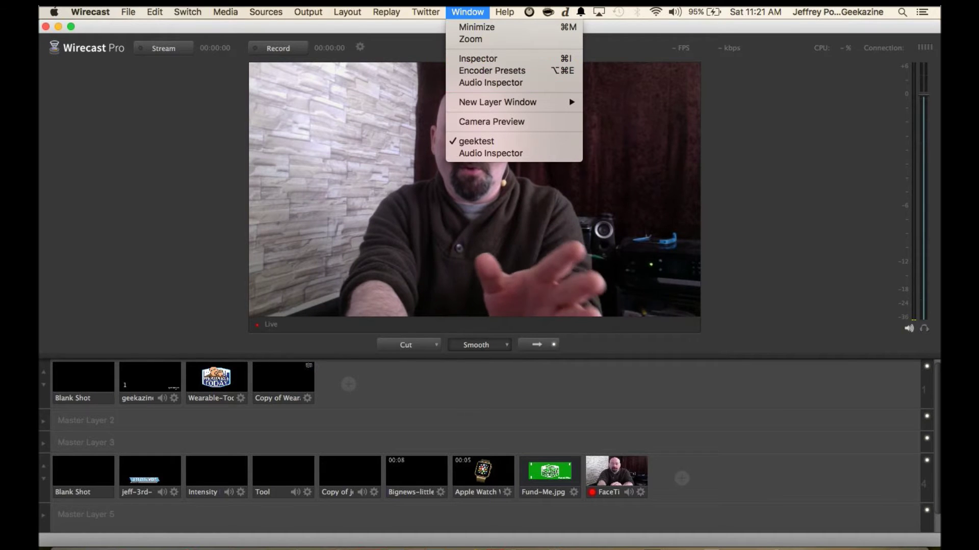
Close the Window menu without choosing any program window
{"action": "left_click", "coordinate": [775, 145]}
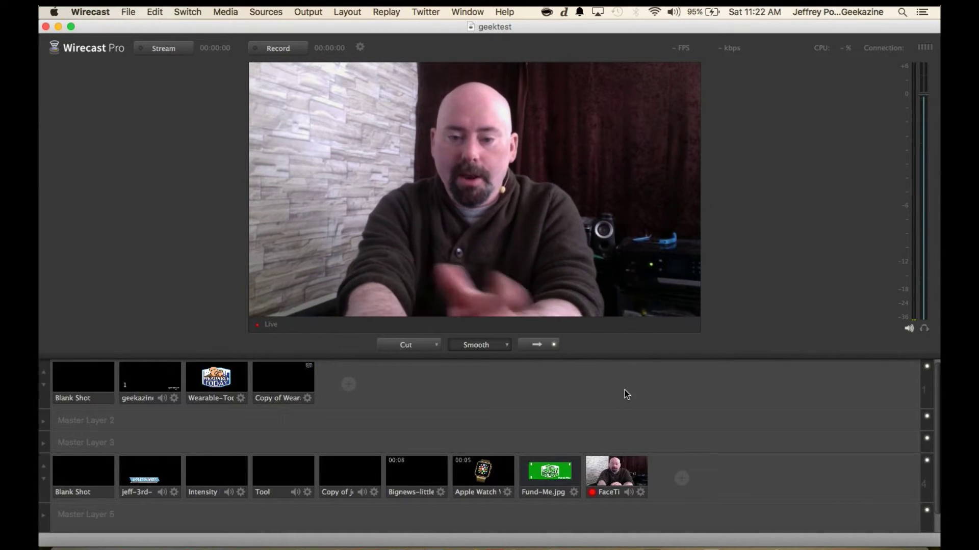
Open the FaceTime camera shot's options menu
{"action": "left_click", "coordinate": [641, 494]}
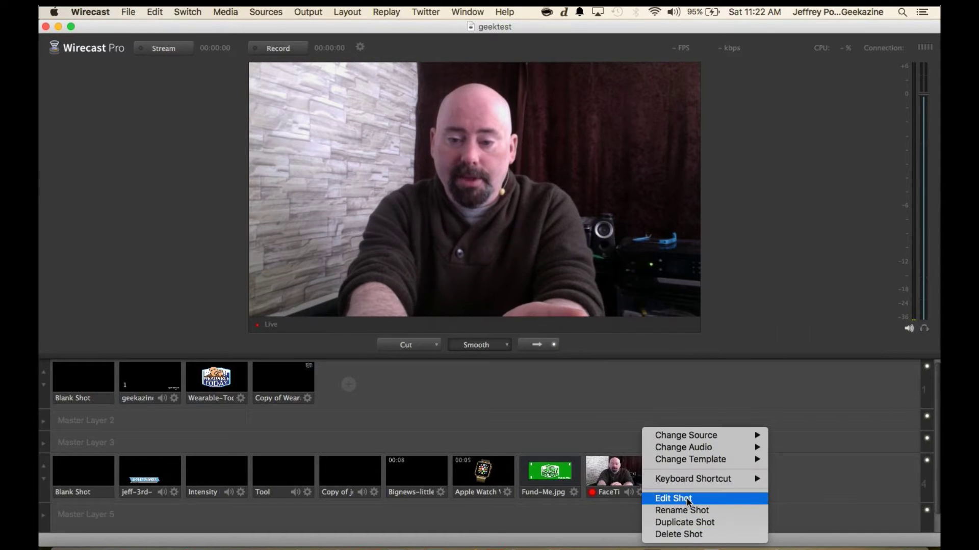
{"action": "left_click", "coordinate": [687, 498]}
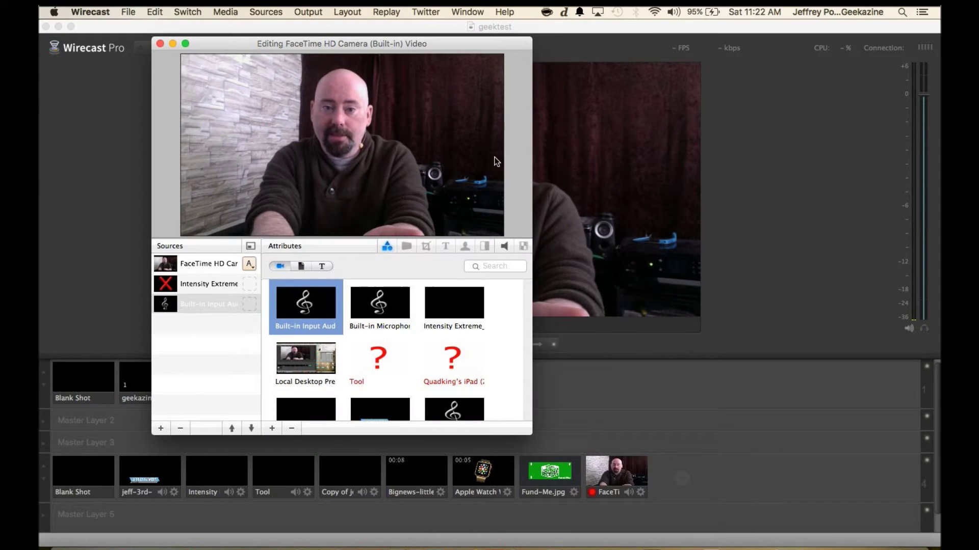
{"action": "left_click", "coordinate": [504, 244]}
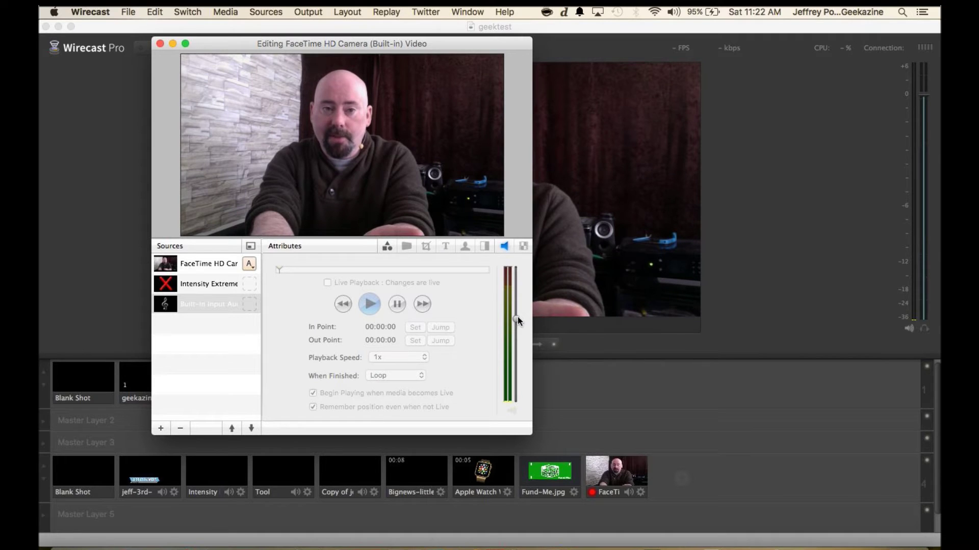
{"action": "left_click", "coordinate": [160, 44]}
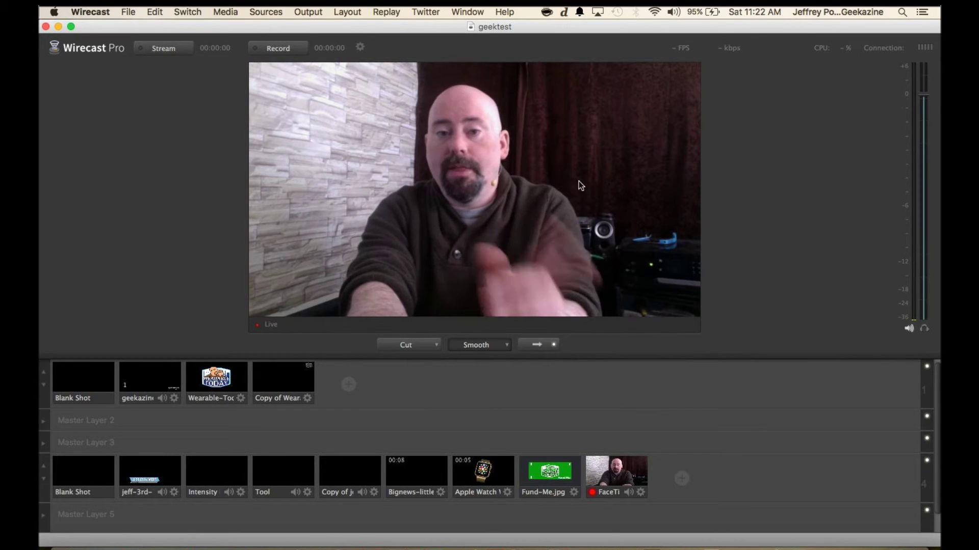
Open the Audio Inspector from the Window menu and move it slightly higher
{"action": "left_click", "coordinate": [468, 12]}
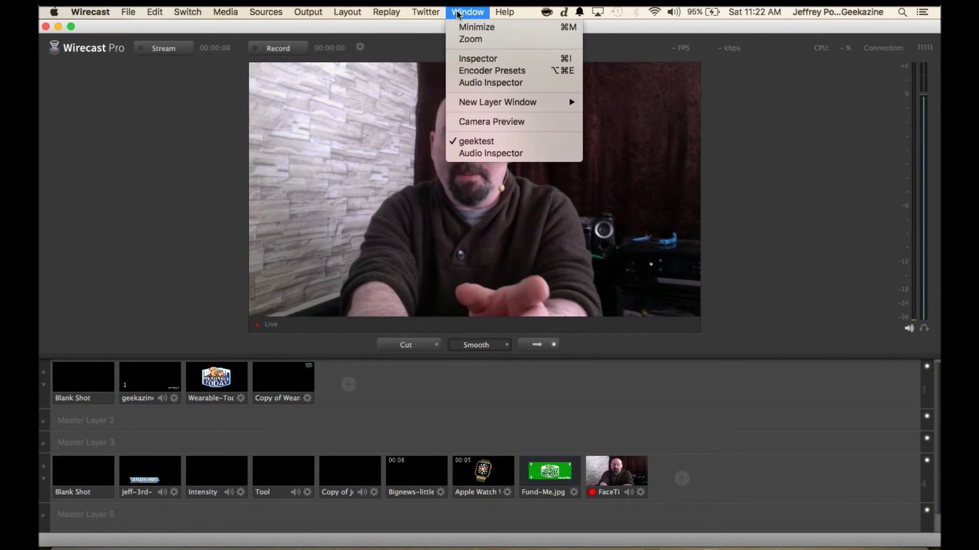
{"action": "left_click", "coordinate": [471, 82]}
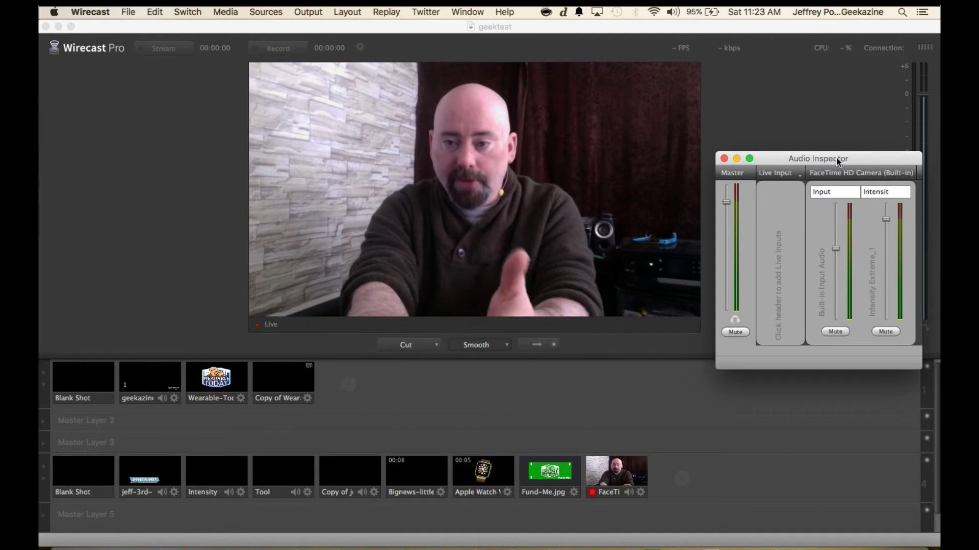
{"action": "mouse_move", "coordinate": [836, 158]}
{"action": "left_mouse_down"}
{"action": "mouse_move", "coordinate": [830, 78]}
{"action": "mouse_move", "coordinate": [836, 149]}
{"action": "left_mouse_up"}
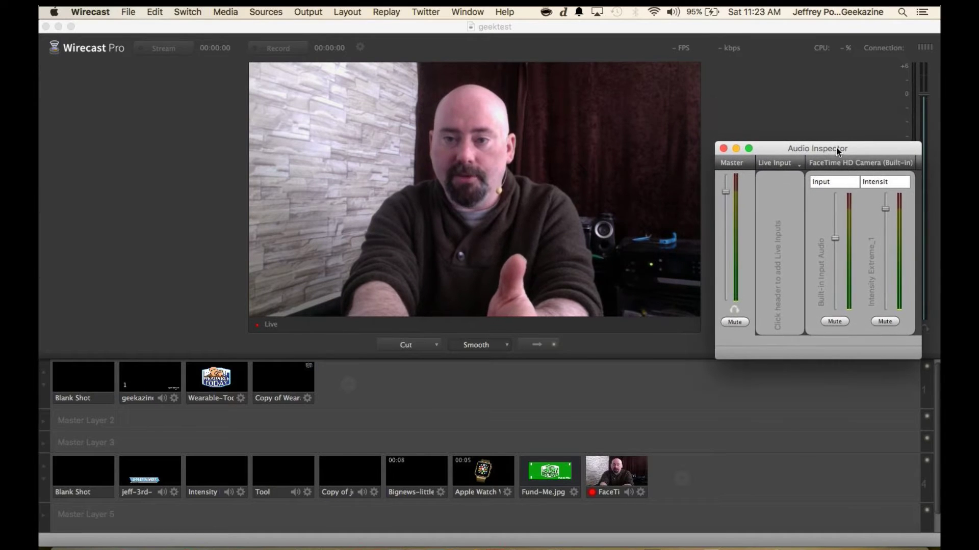
Bring the Audio Inspector back into view and shrink the main switcher beside it
{"action": "left_click", "coordinate": [770, 27]}
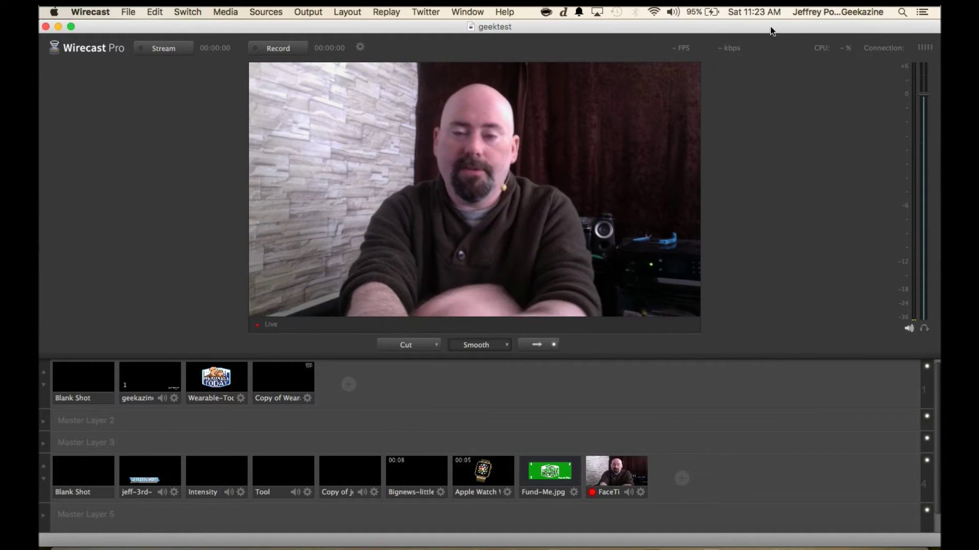
{"action": "left_click", "coordinate": [467, 13]}
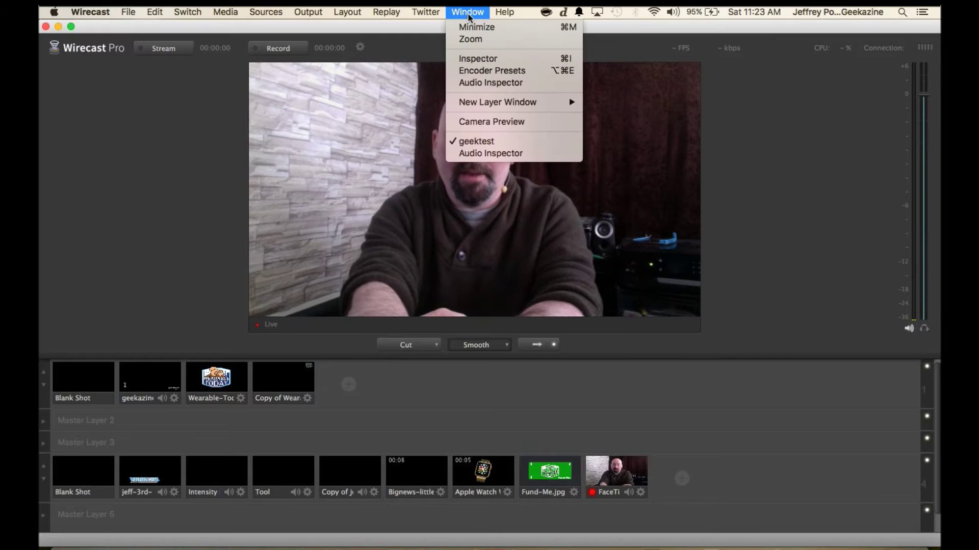
{"action": "left_click", "coordinate": [494, 84]}
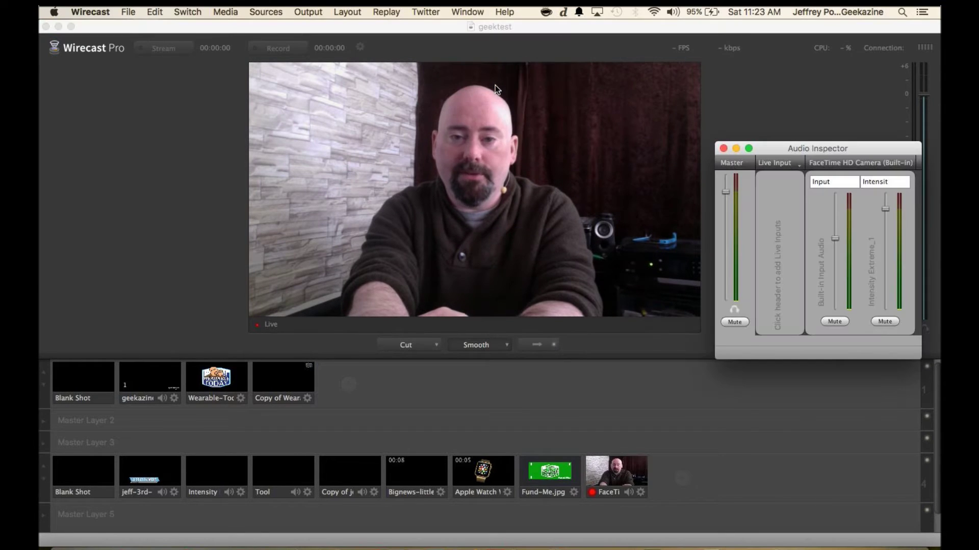
{"action": "double_click", "coordinate": [552, 27]}
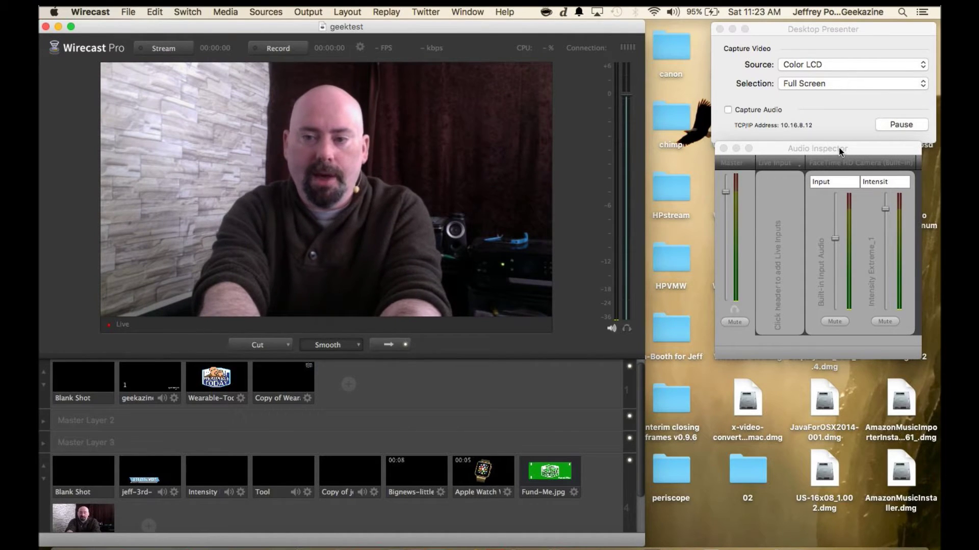
Nudge the Audio Inspector forward, leave Intensity Extreme at 0 dB, and mute that channel
{"action": "left_click_drag", "start_coordinate": [840, 149], "coordinate": [832, 162]}
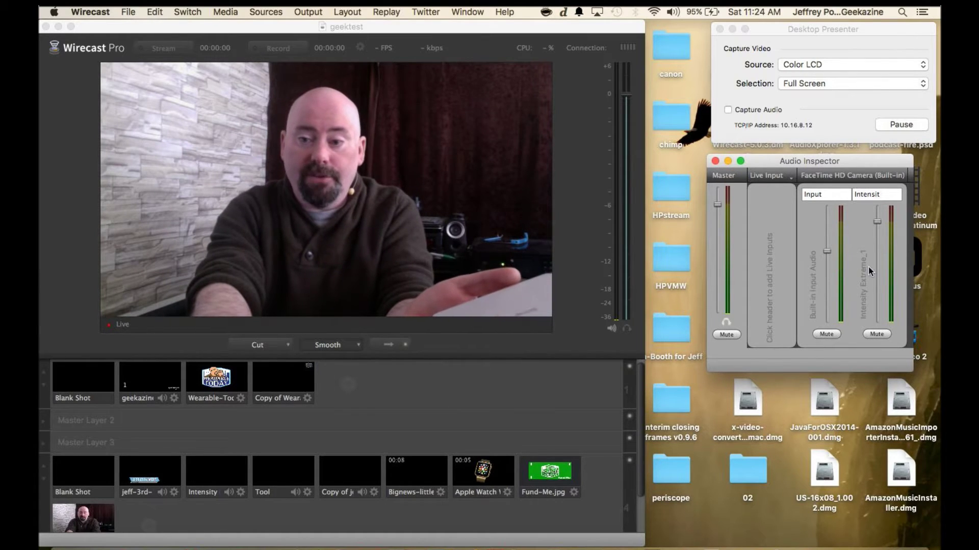
{"action": "mouse_move", "coordinate": [877, 225]}
{"action": "left_mouse_down"}
{"action": "mouse_move", "coordinate": [876, 247]}
{"action": "mouse_move", "coordinate": [877, 224]}
{"action": "left_mouse_up"}
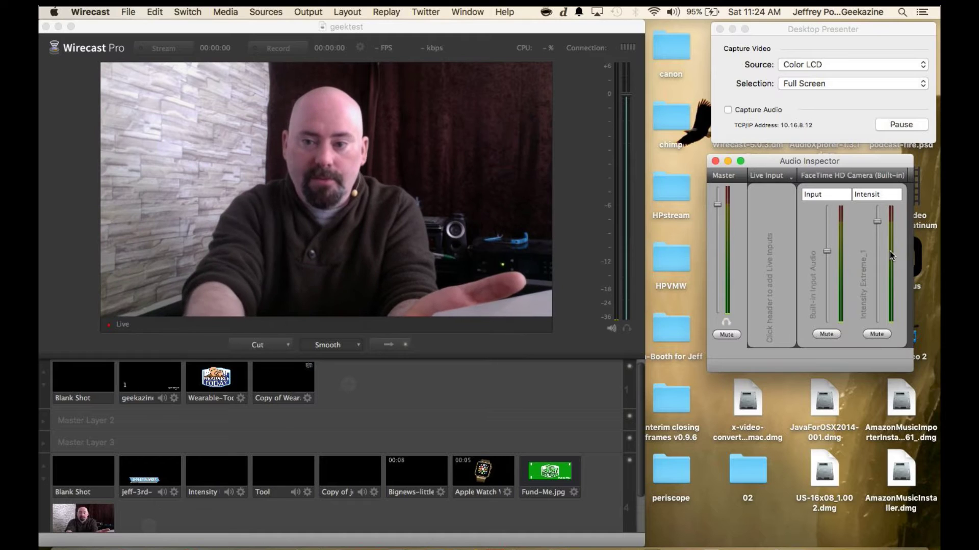
{"action": "left_click", "coordinate": [878, 336]}
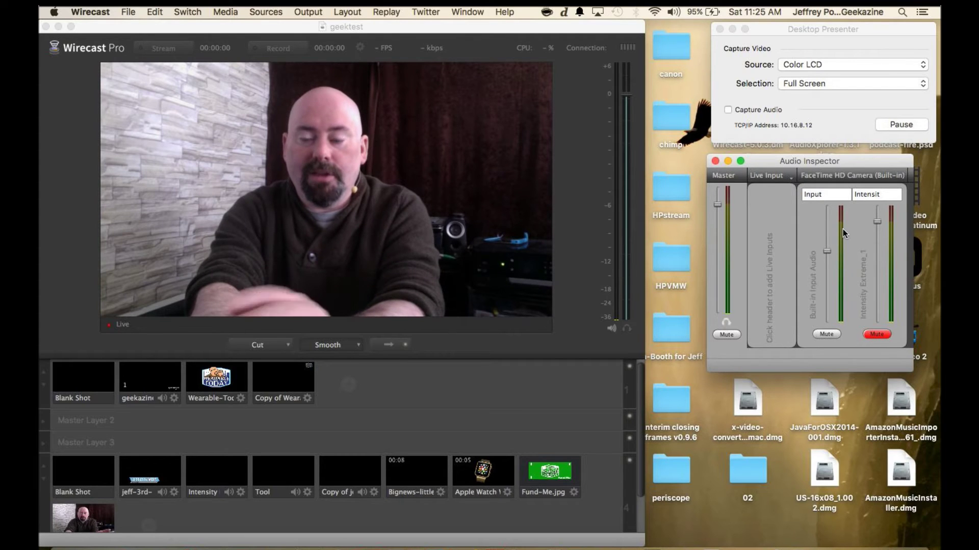
Enlarge the main switcher window back to fill the whole screen
{"action": "double_click", "coordinate": [567, 28]}
{"action": "double_click", "coordinate": [586, 69]}
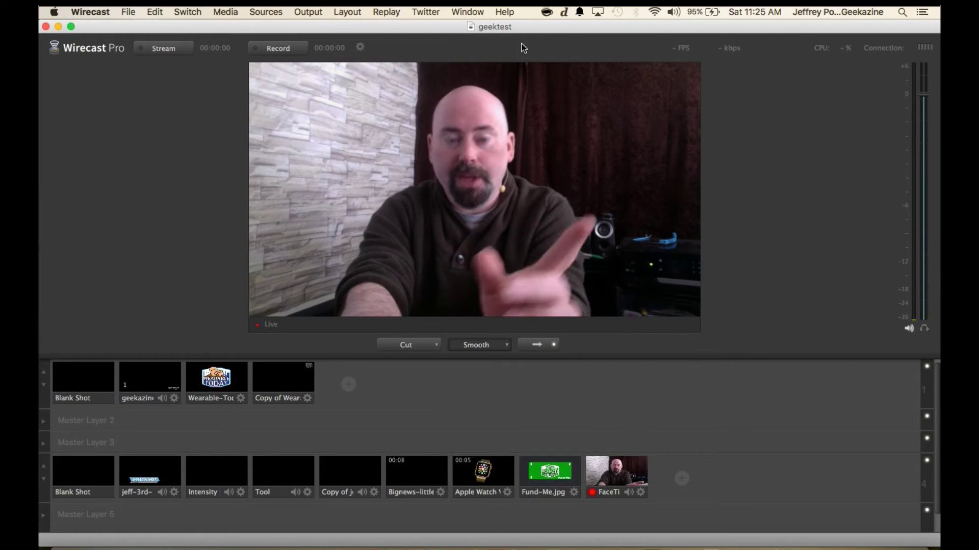
Browse the menu bar from the Layout menu across to the Replay menu
{"action": "left_click", "coordinate": [342, 14]}
{"action": "mouse_move", "coordinate": [322, 16]}
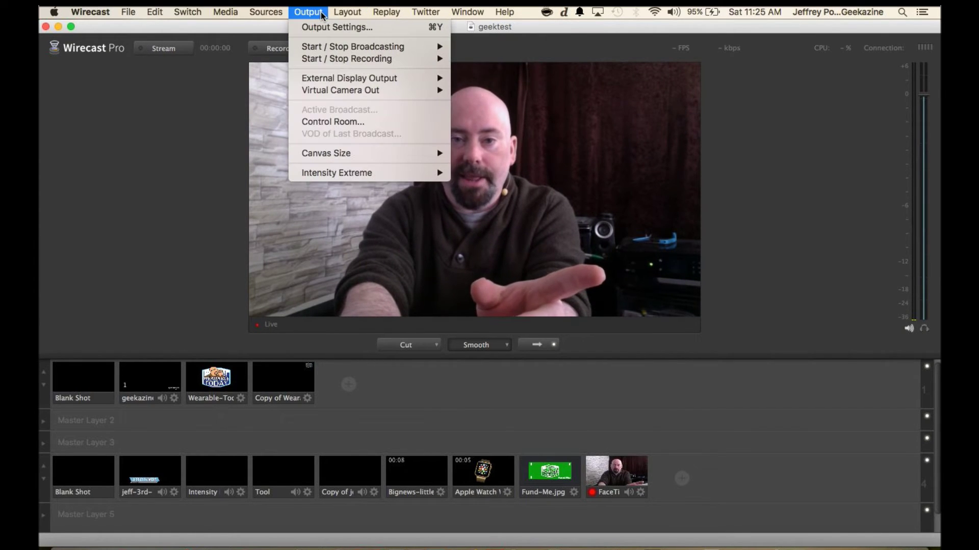
{"action": "mouse_move", "coordinate": [384, 14]}
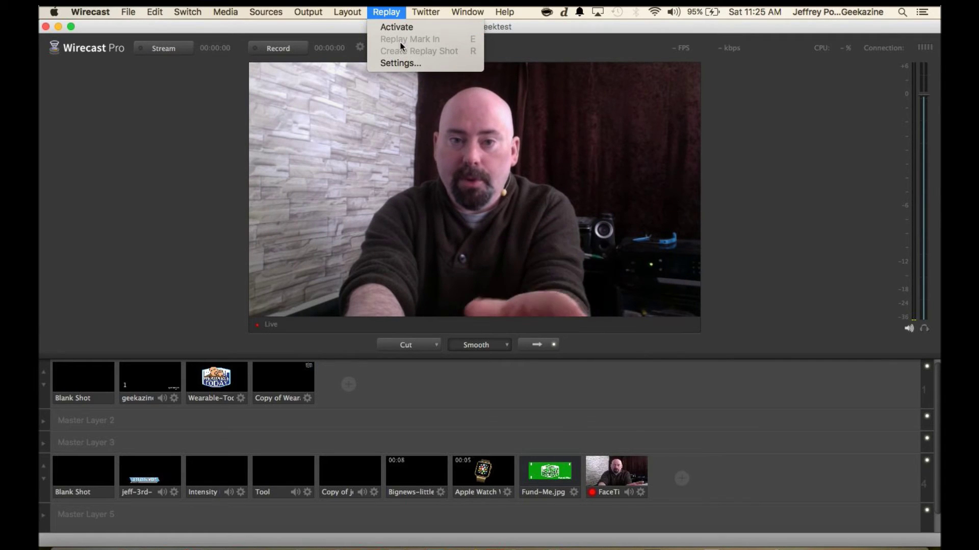
Confirm Replay Settings: activation Manually, Ask to Keep Recording on delete, template None
{"action": "left_click", "coordinate": [408, 64]}
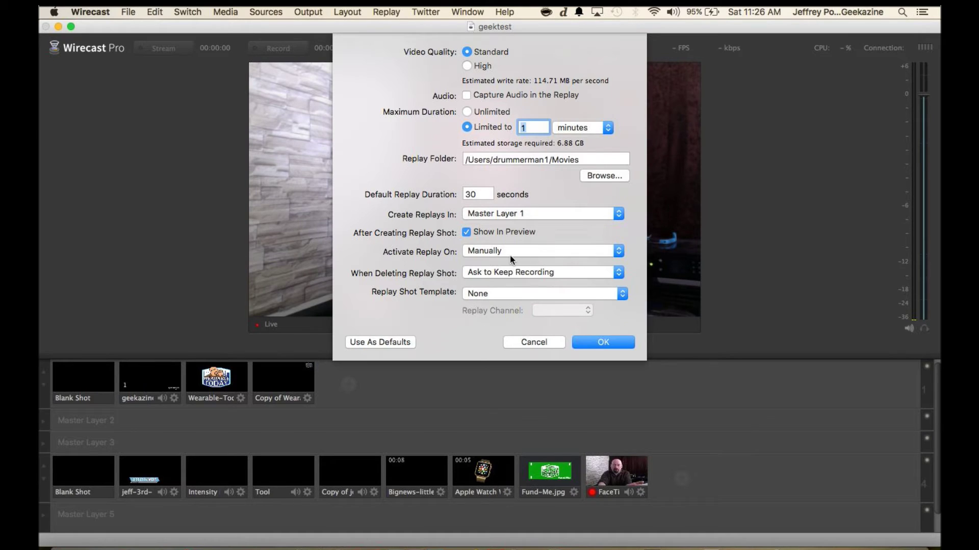
{"action": "left_click", "coordinate": [618, 252]}
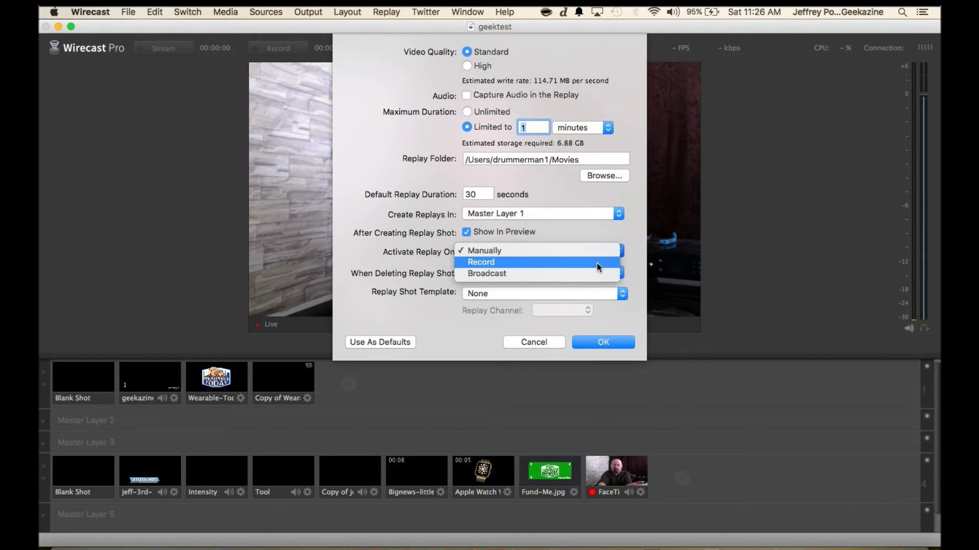
{"action": "left_click", "coordinate": [610, 228]}
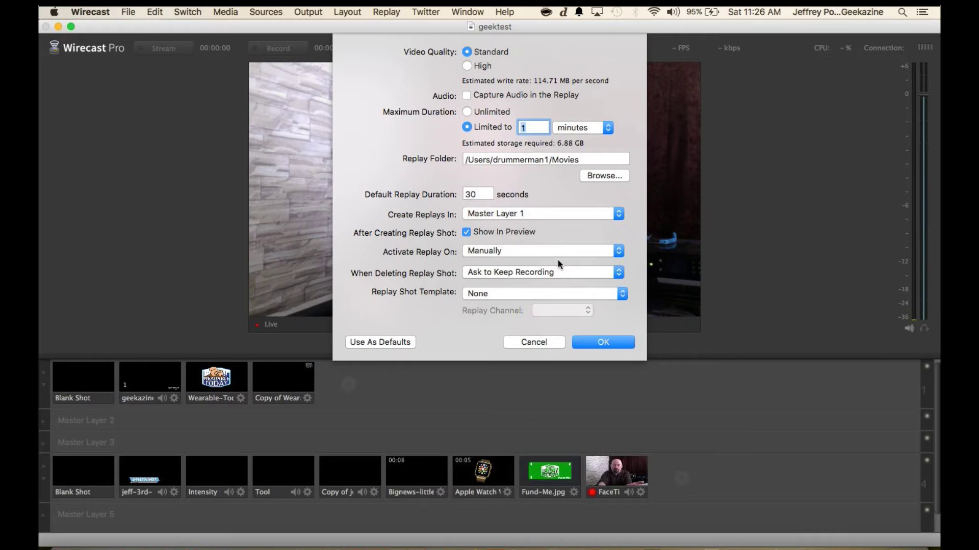
{"action": "left_click", "coordinate": [620, 274]}
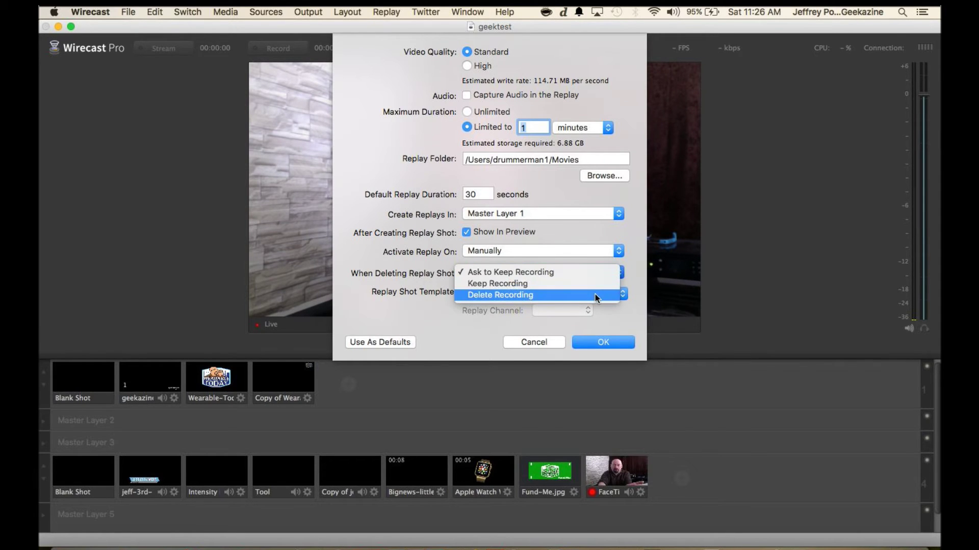
{"action": "left_click", "coordinate": [637, 256]}
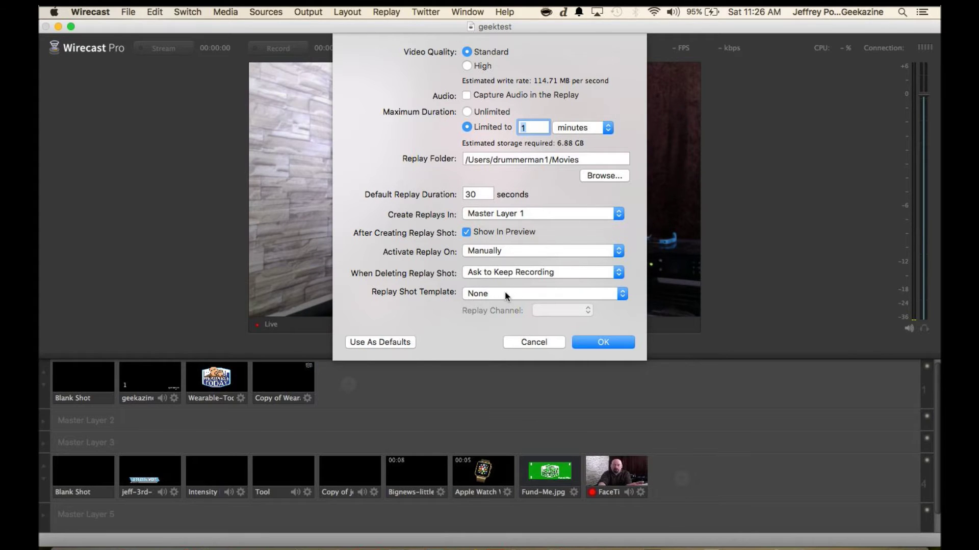
{"action": "left_click", "coordinate": [623, 296]}
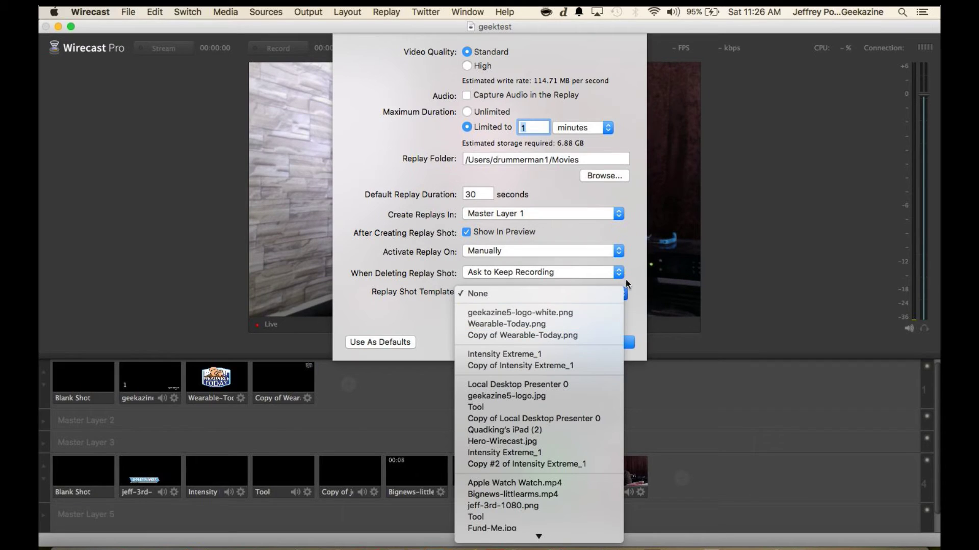
{"action": "left_click", "coordinate": [634, 276]}
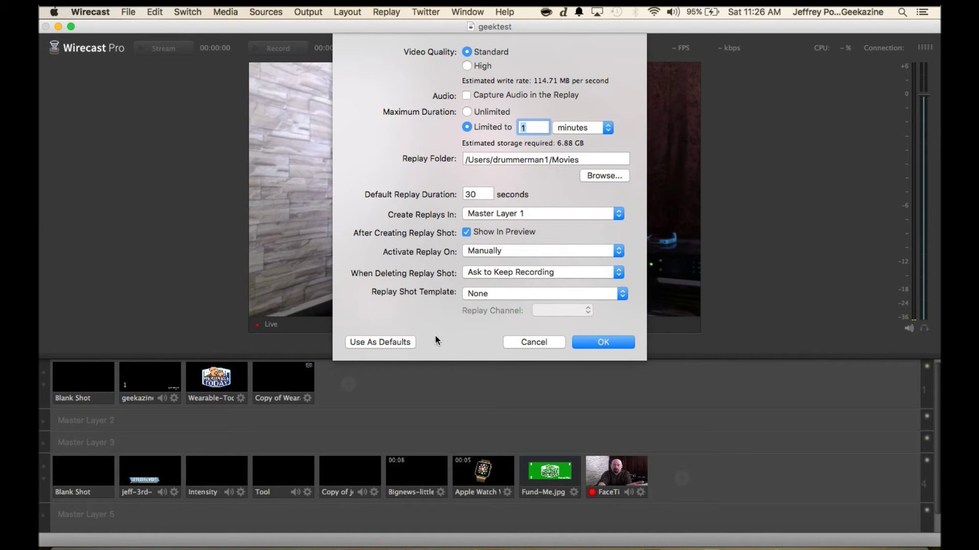
{"action": "left_click", "coordinate": [586, 343]}
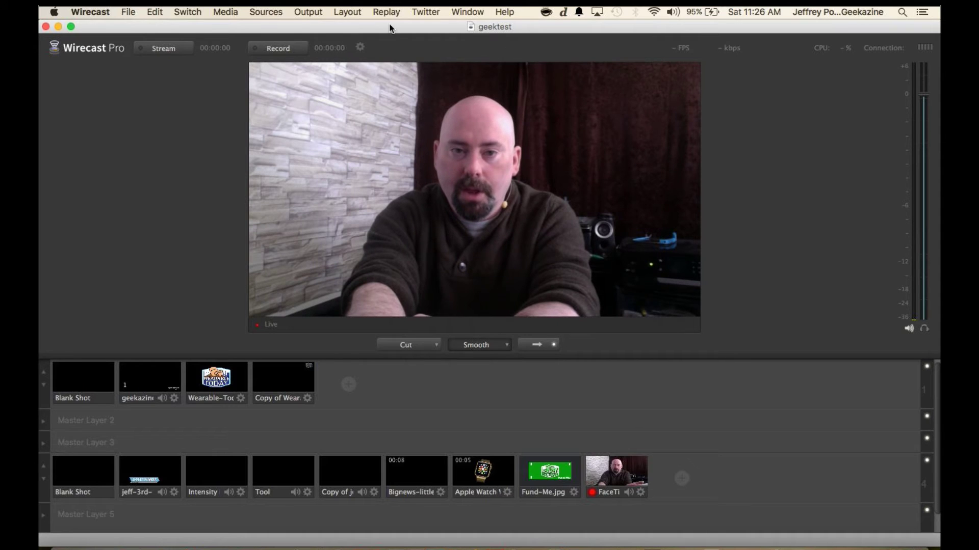
Activate replay recording from the Replay menu
{"action": "left_click", "coordinate": [389, 13]}
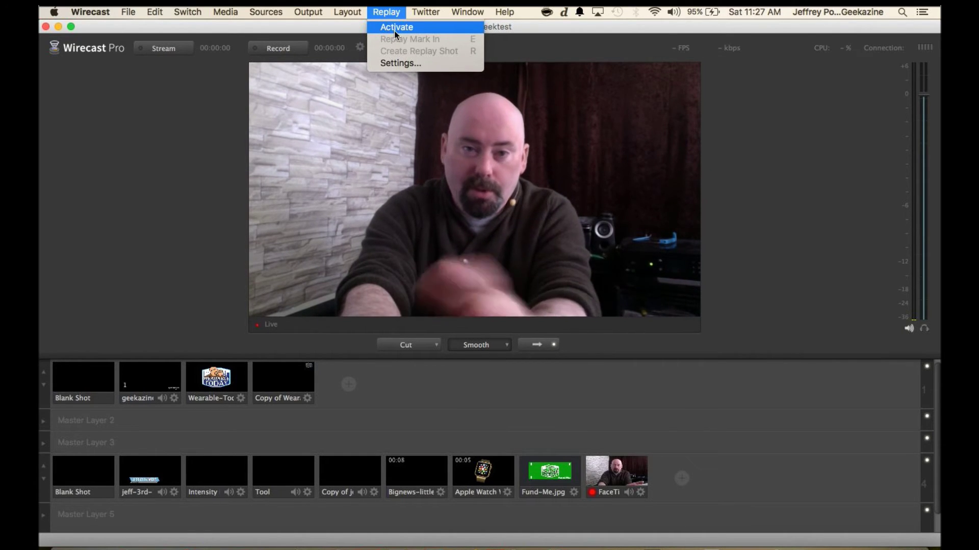
{"action": "left_click", "coordinate": [396, 32]}
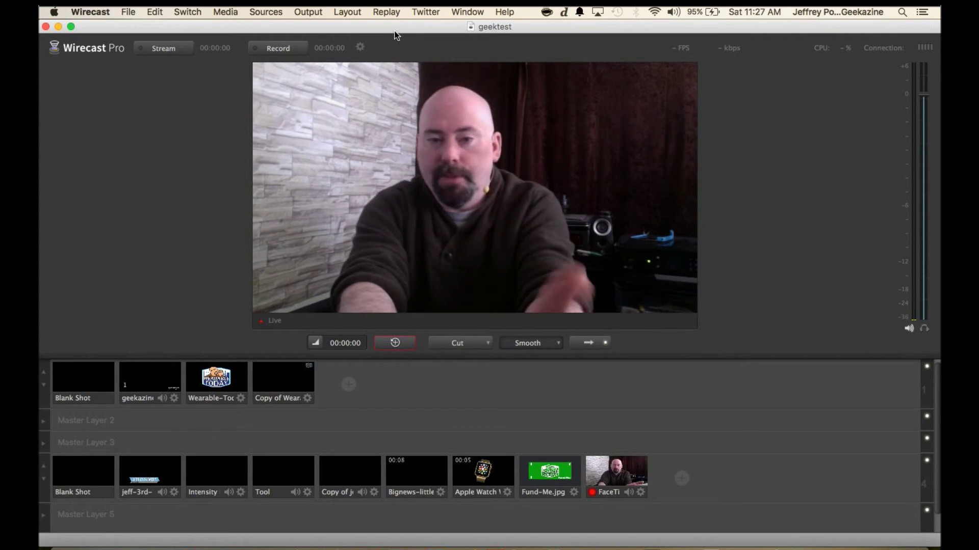
{"action": "left_click", "coordinate": [388, 12]}
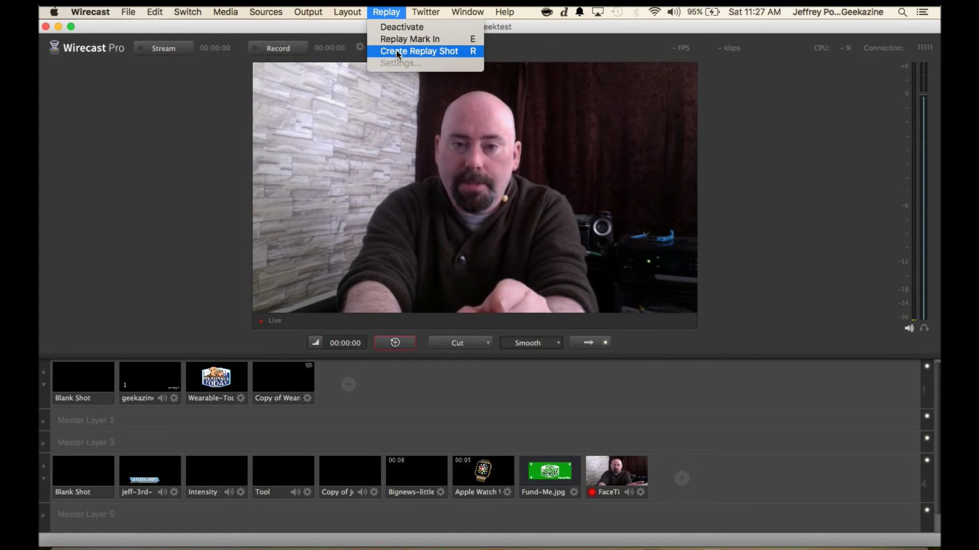
{"action": "left_click", "coordinate": [395, 13]}
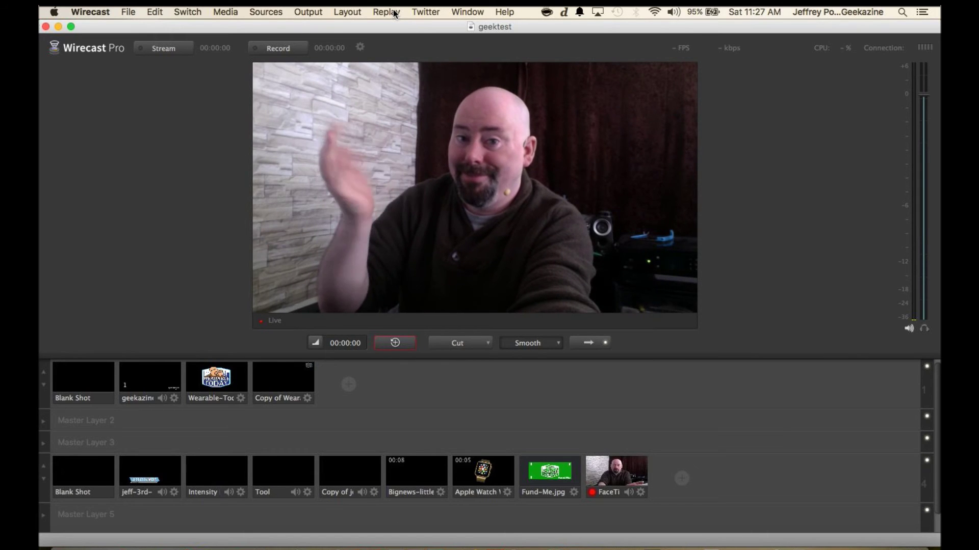
Mark in, create the 11:28 AM replay shot, and put it live
{"action": "key", "text": "super+r"}
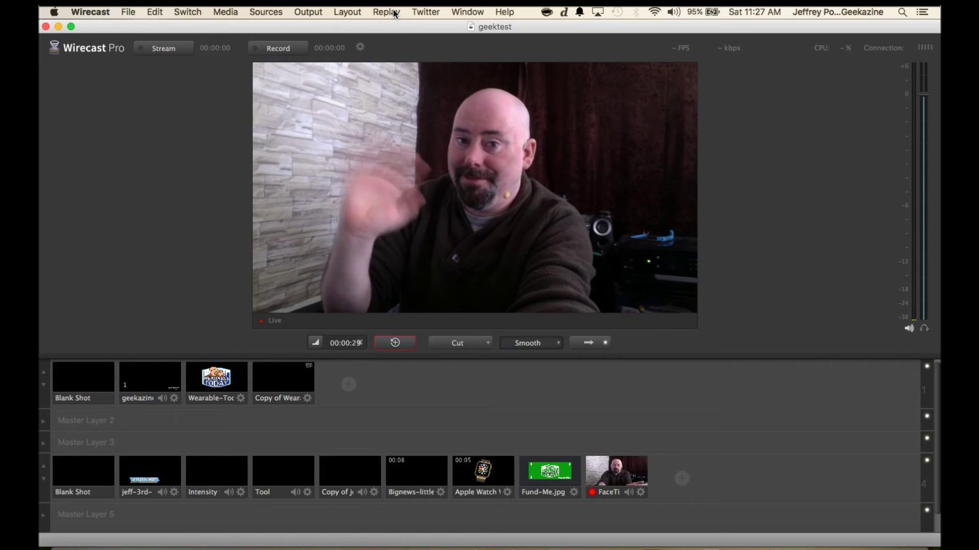
{"action": "key", "text": "super+r"}
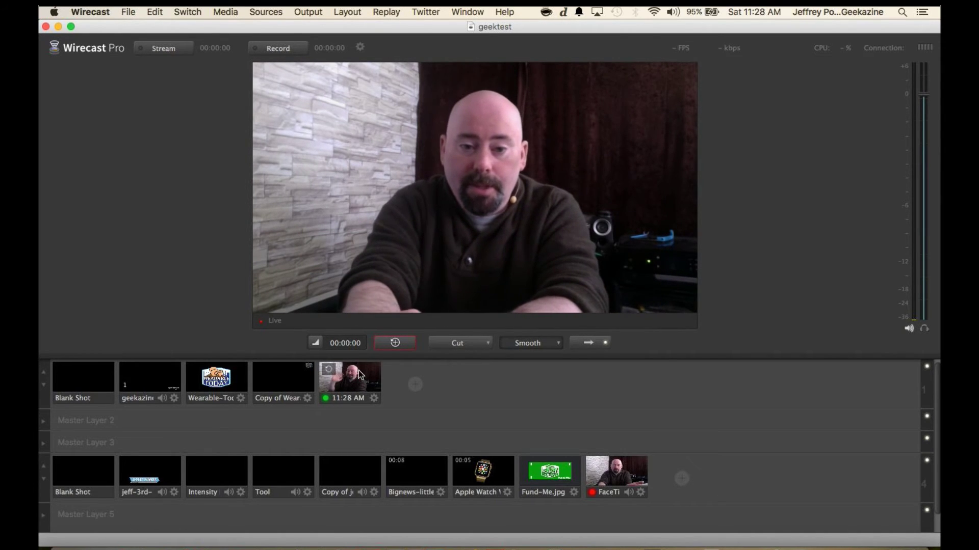
{"action": "left_click", "coordinate": [358, 376]}
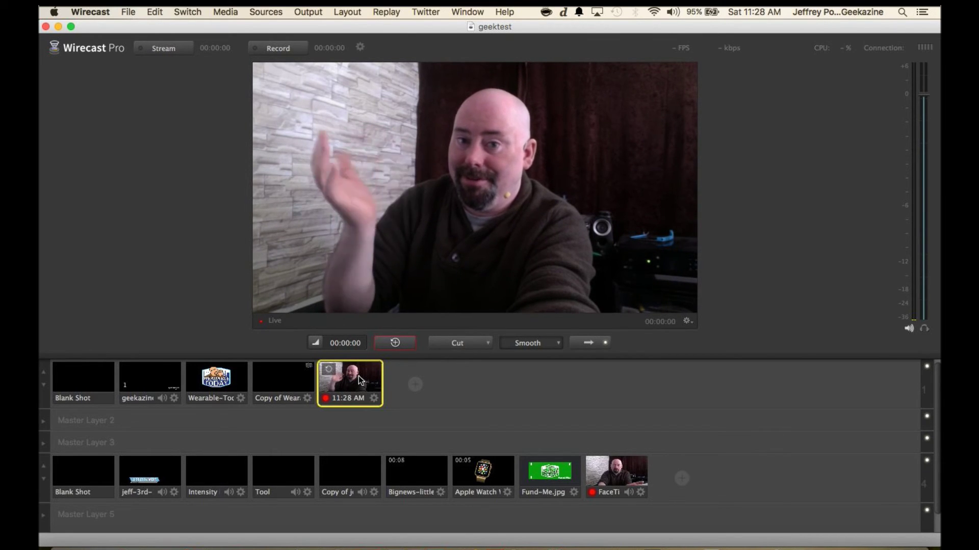
Set the 11:28 AM replay shot's playback speed to 0.5x, keeping Remove when finished
{"action": "left_click", "coordinate": [374, 398]}
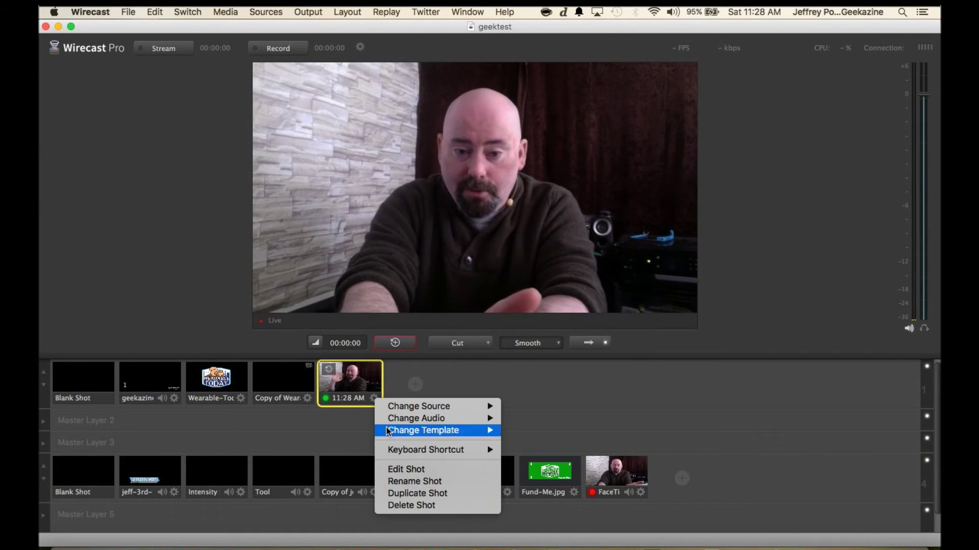
{"action": "left_click", "coordinate": [402, 469]}
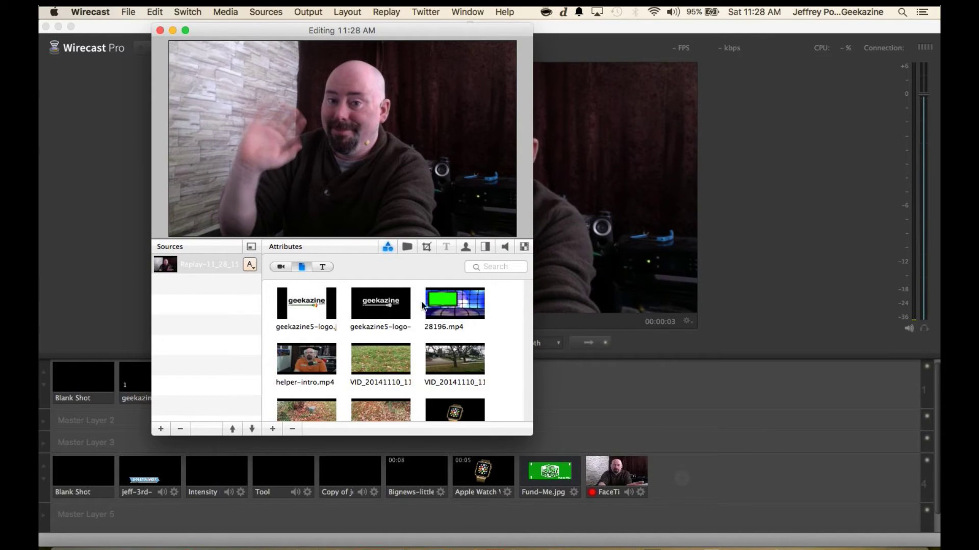
{"action": "left_click", "coordinate": [504, 246]}
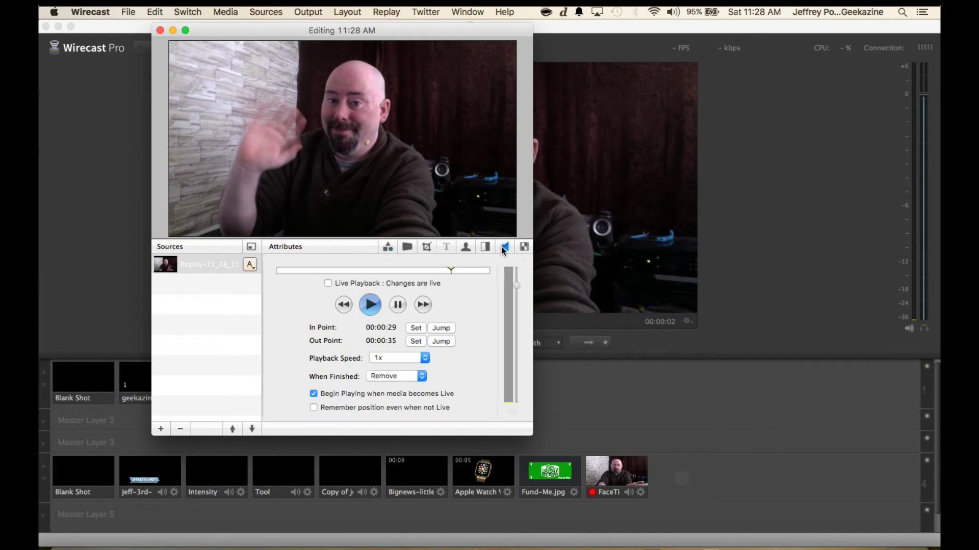
{"action": "left_click", "coordinate": [425, 359]}
{"action": "left_click", "coordinate": [406, 347]}
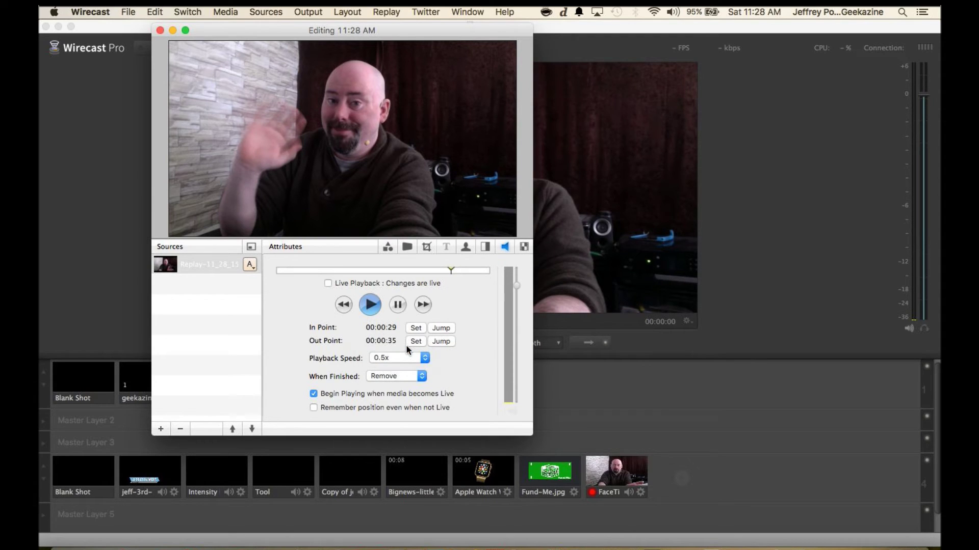
{"action": "left_click", "coordinate": [422, 377]}
{"action": "left_click", "coordinate": [461, 377]}
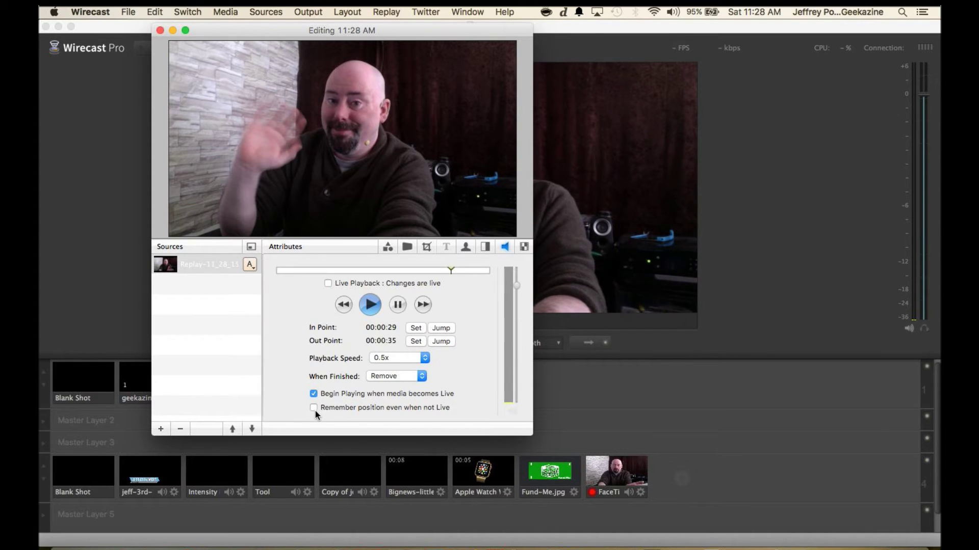
{"action": "left_click", "coordinate": [160, 31]}
Select the 11:28 AM replay shot, quit Mail, and open the Output menu
{"action": "left_click", "coordinate": [341, 391]}
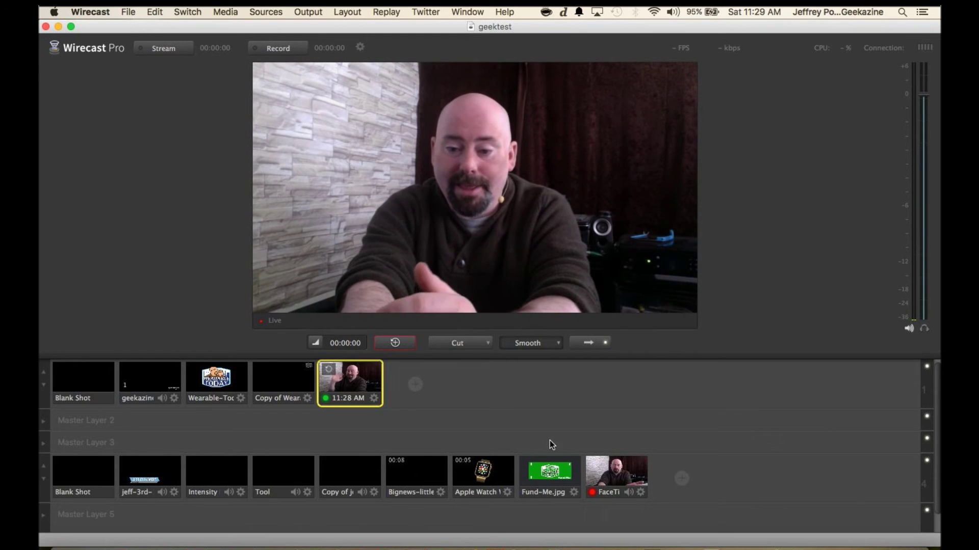
{"action": "right_click", "coordinate": [180, 546]}
{"action": "left_click", "coordinate": [185, 527]}
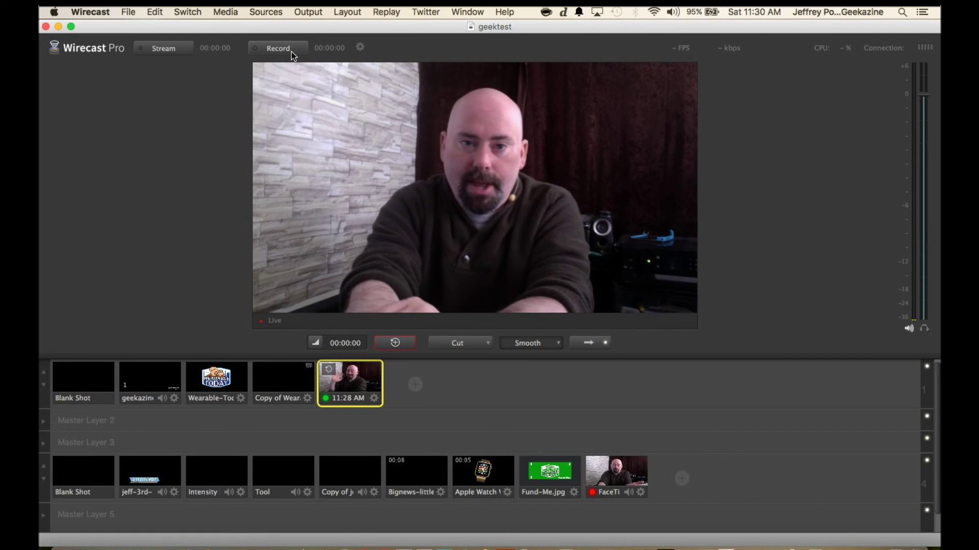
{"action": "left_click", "coordinate": [315, 13]}
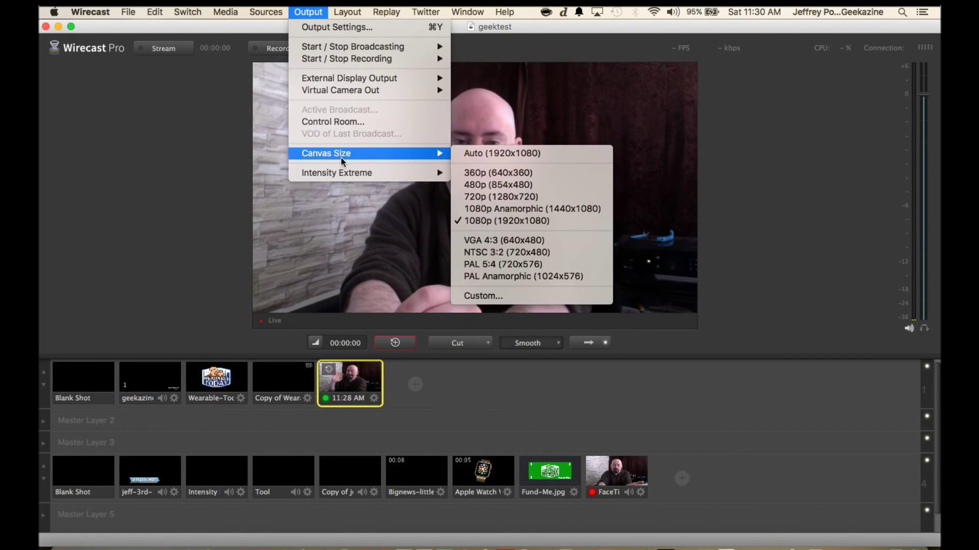
{"action": "mouse_move", "coordinate": [345, 175]}
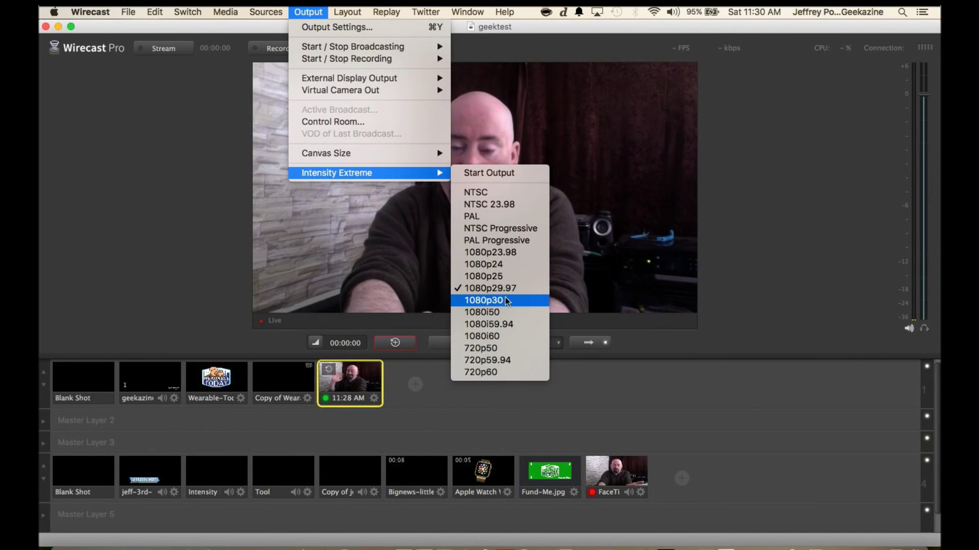
{"action": "left_click", "coordinate": [767, 260]}
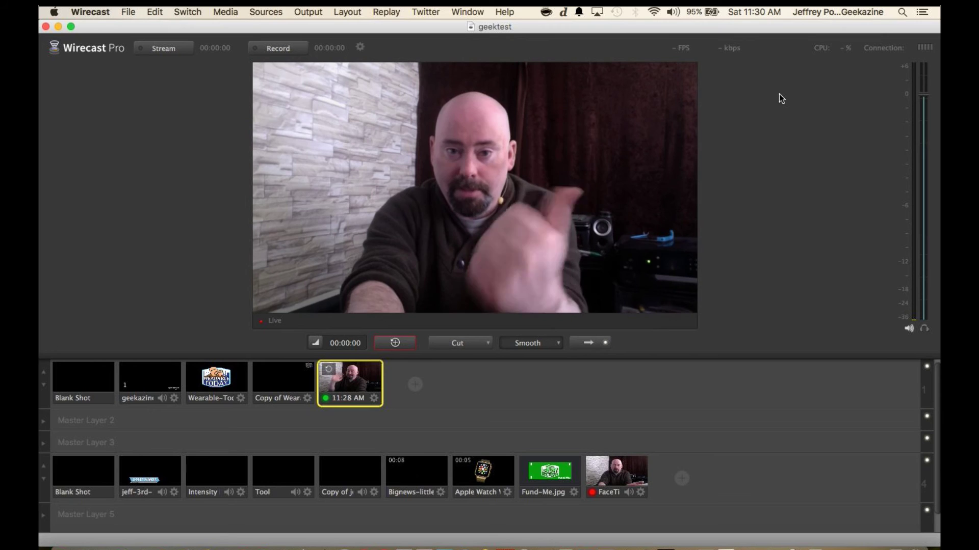
{"action": "left_click", "coordinate": [322, 14]}
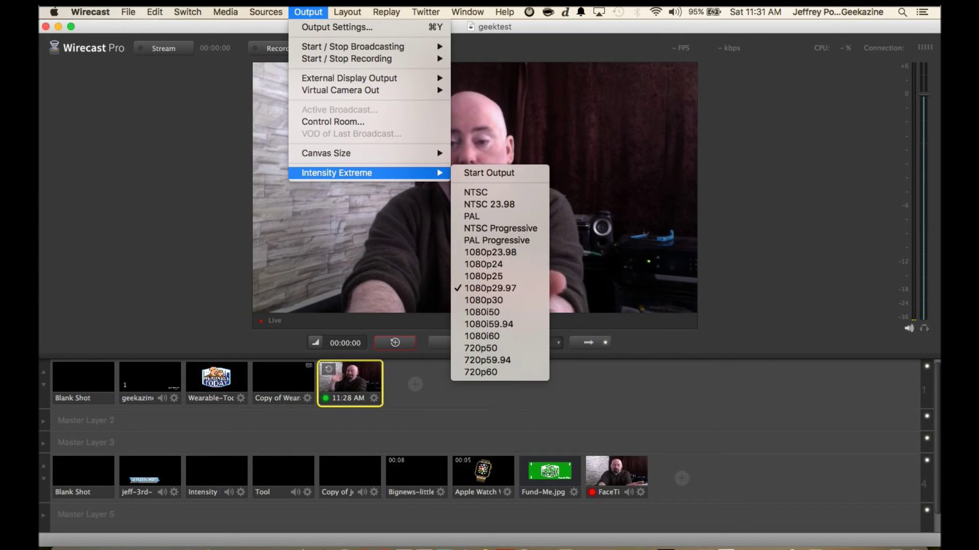
{"action": "left_click", "coordinate": [836, 275]}
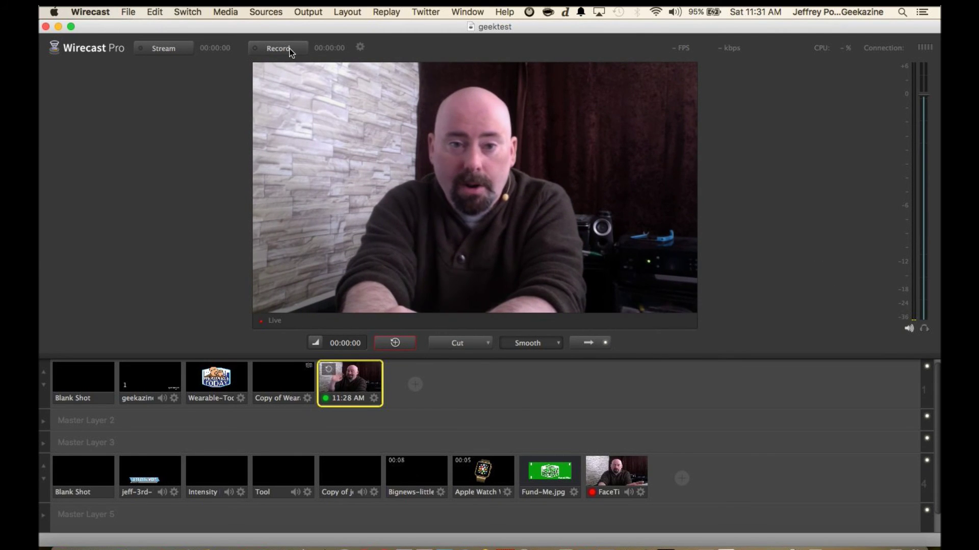
{"action": "left_click", "coordinate": [319, 13]}
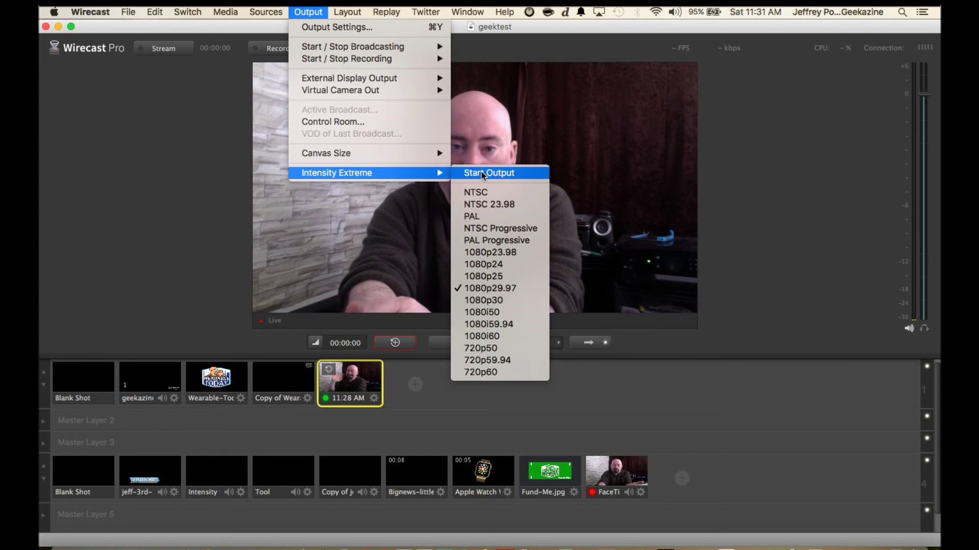
Start the Intensity Extreme output so the program goes out at 1080p29.97
{"action": "left_click", "coordinate": [197, 169]}
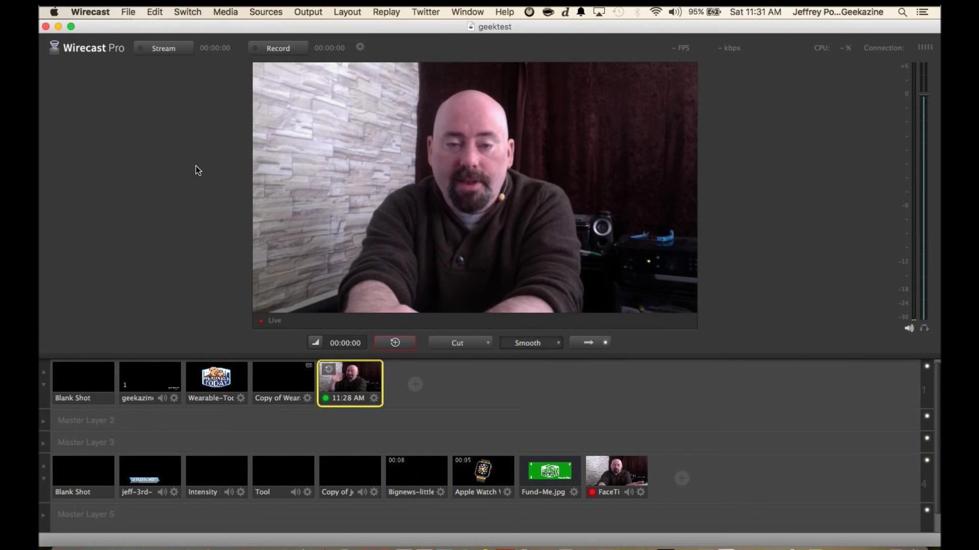